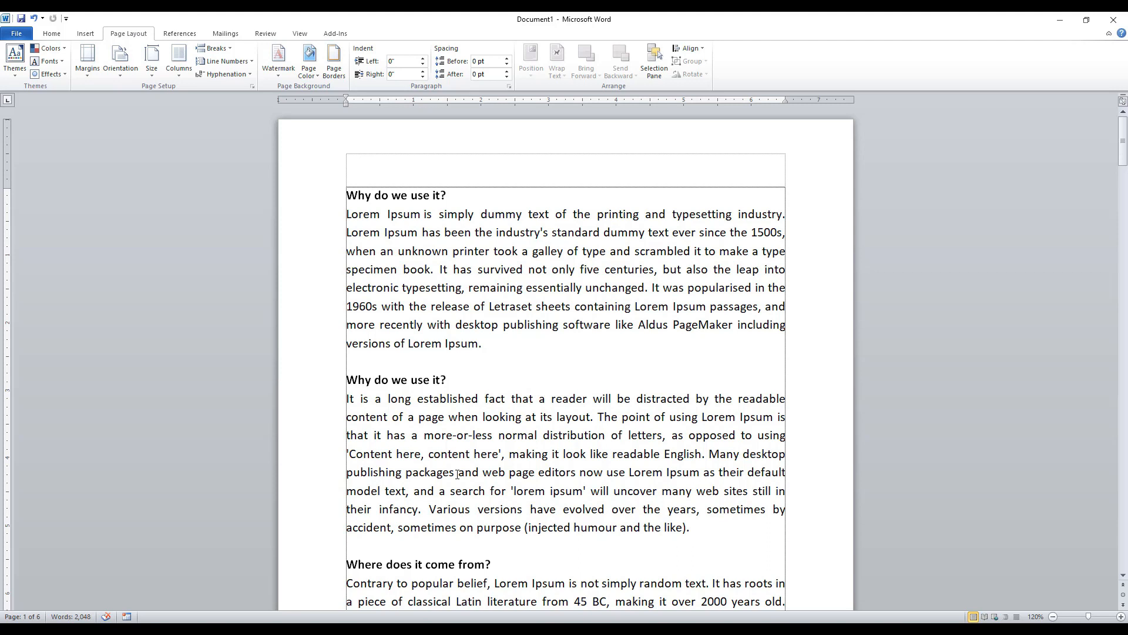
- Start a custom watermark for the document and choose the text watermark type
{"action": "left_click", "coordinate": [51, 37]}
{"action": "left_click", "coordinate": [148, 37]}
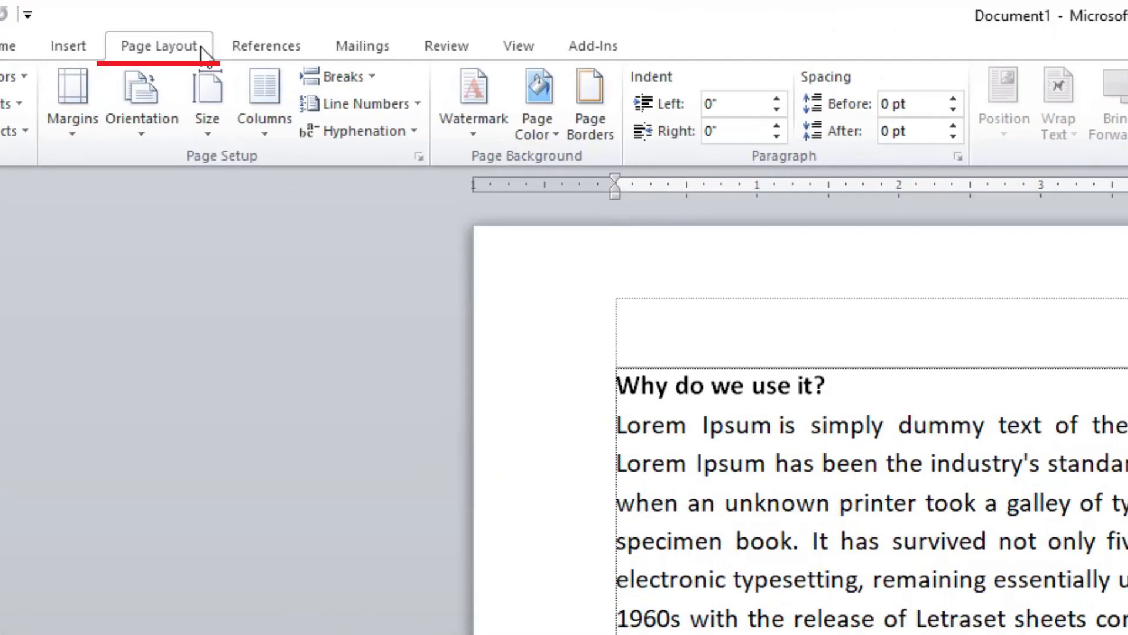
{"action": "left_click", "coordinate": [470, 124]}
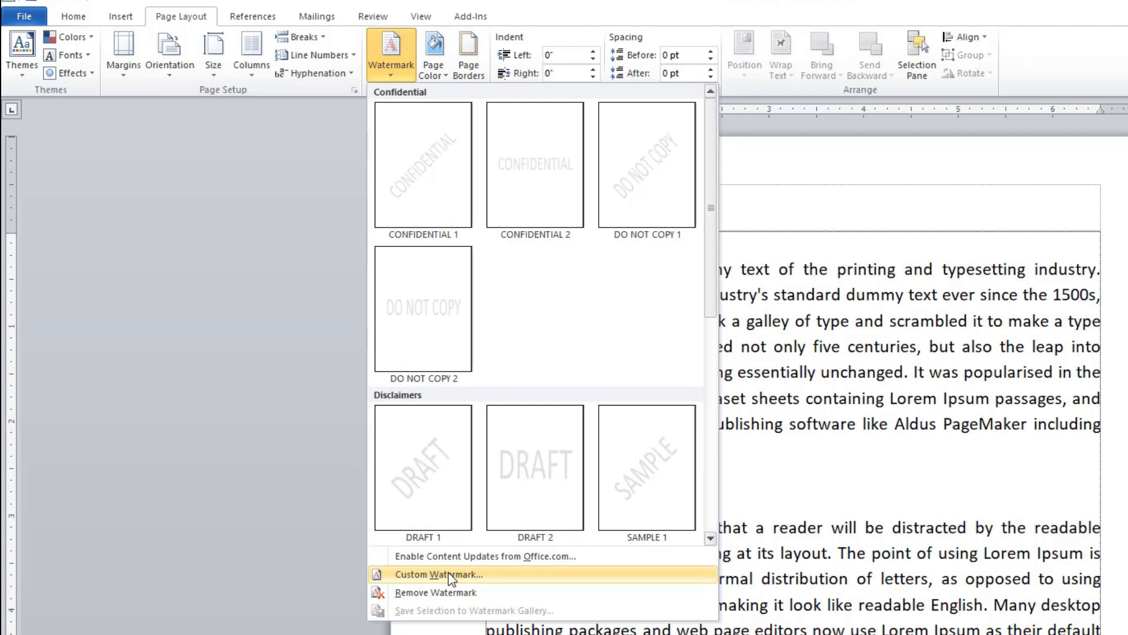
{"action": "left_click", "coordinate": [450, 575]}
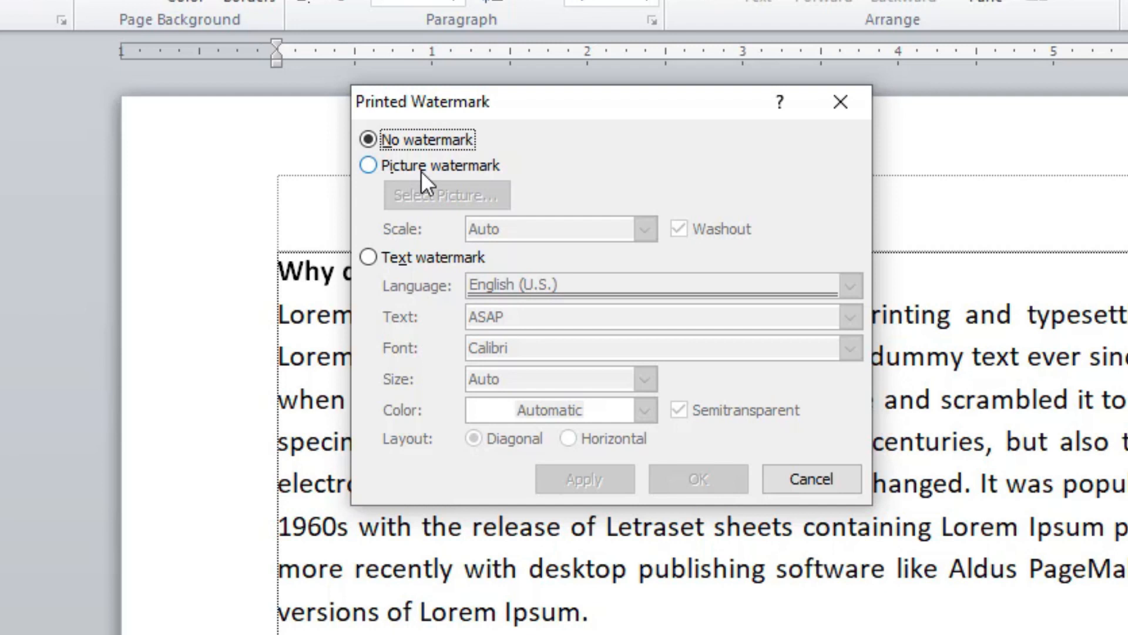
{"action": "left_click", "coordinate": [370, 257]}
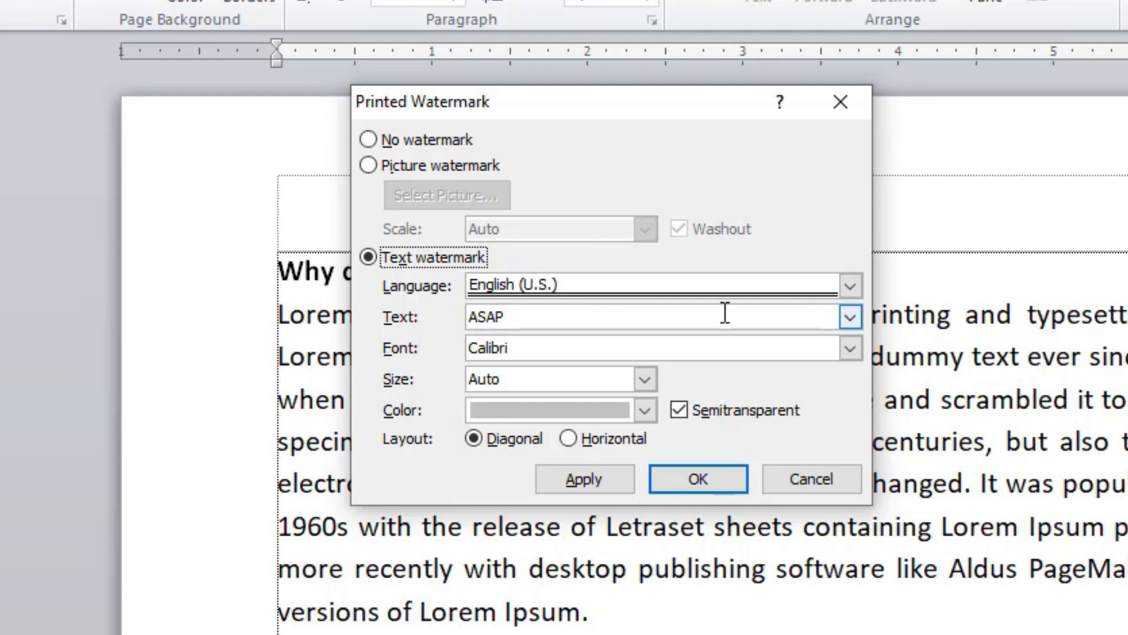
- Set the watermark text to "lorem", keeping English (U.S.) as its language
{"action": "left_click", "coordinate": [851, 283]}
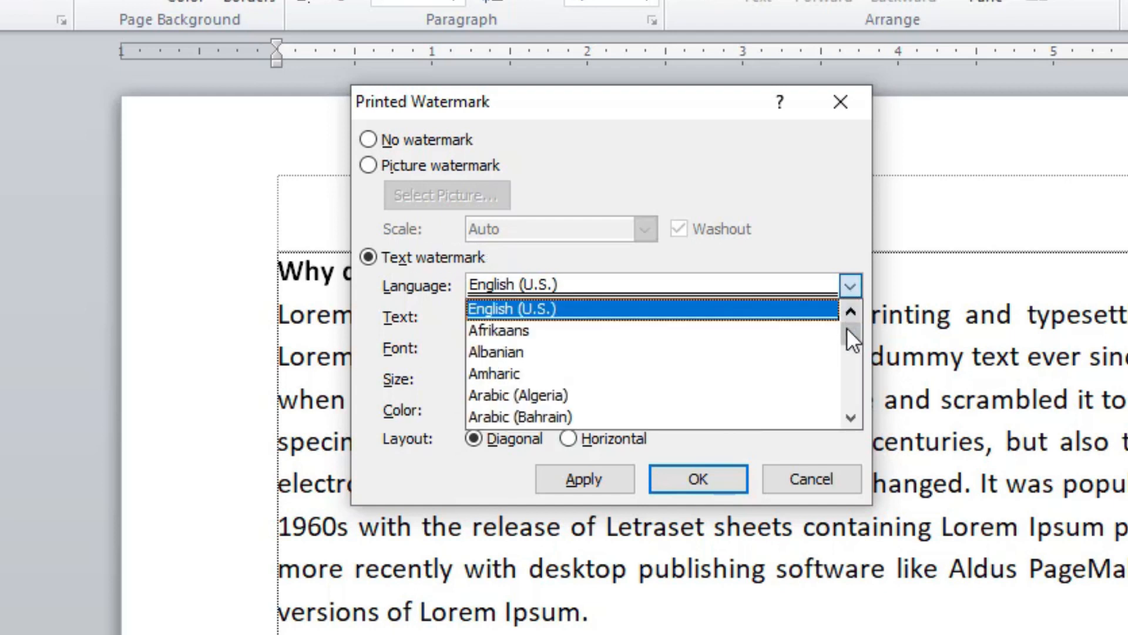
{"action": "mouse_move", "coordinate": [849, 337]}
{"action": "left_mouse_down"}
{"action": "mouse_move", "coordinate": [851, 390]}
{"action": "mouse_move", "coordinate": [851, 319]}
{"action": "left_mouse_up"}
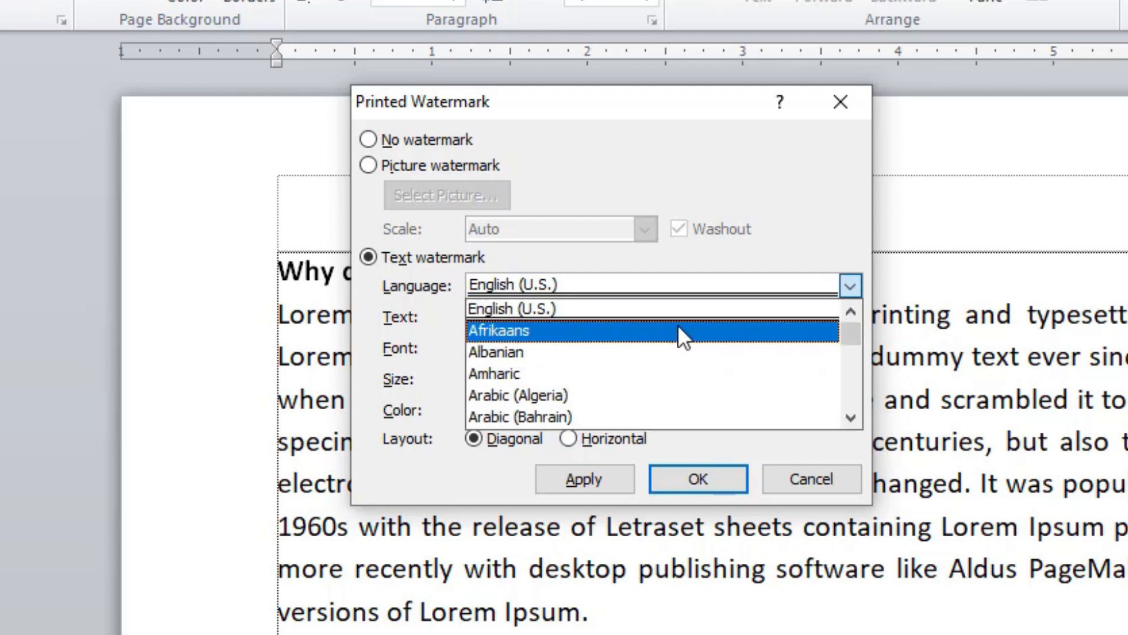
{"action": "left_click", "coordinate": [849, 285]}
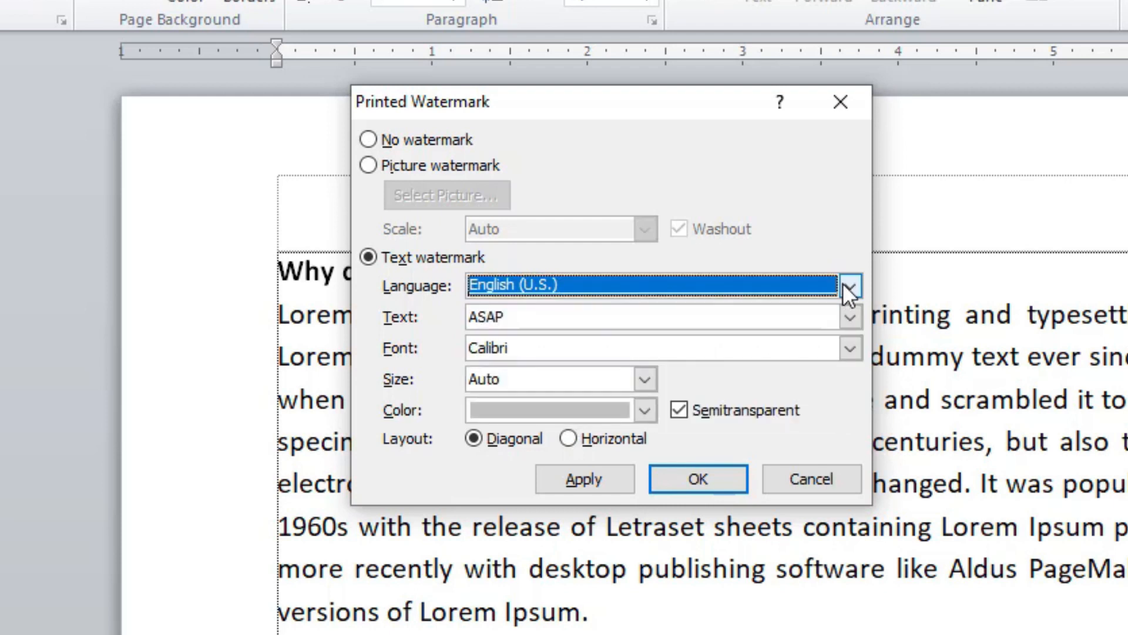
{"action": "double_click", "coordinate": [507, 321]}
{"action": "key", "text": "BackSpace"}
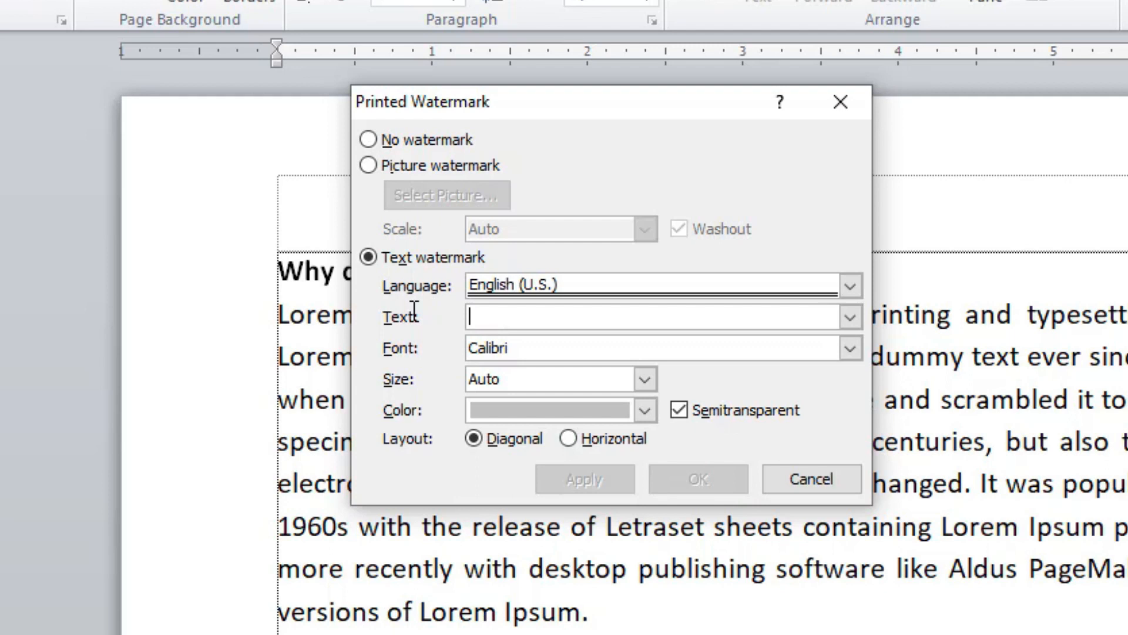
{"action": "type", "text": "lorem"}
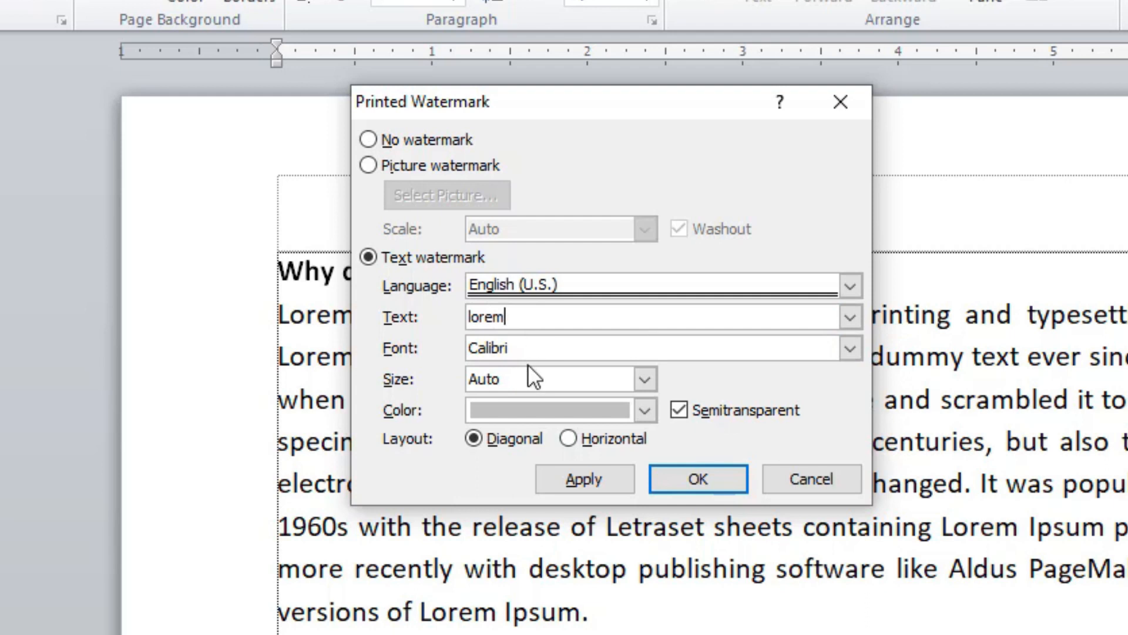
- Review the available fonts and sizes for the text watermark, keeping Calibri and Auto
{"action": "left_click", "coordinate": [851, 355]}
{"action": "left_click_drag", "start_coordinate": [844, 380], "coordinate": [862, 346]}
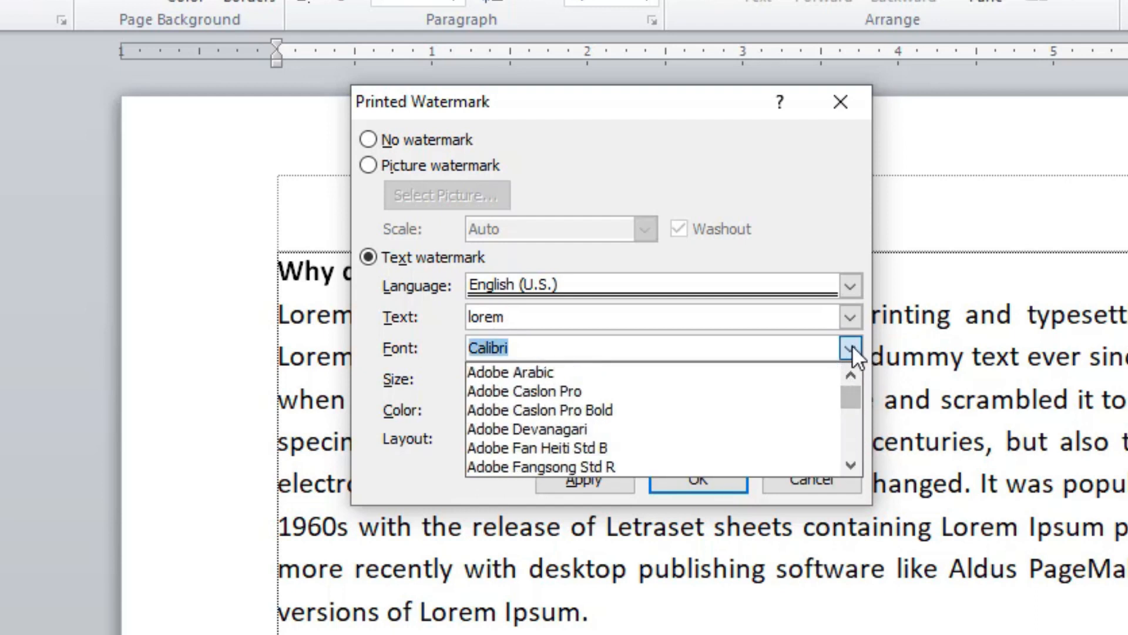
{"action": "left_click", "coordinate": [852, 344]}
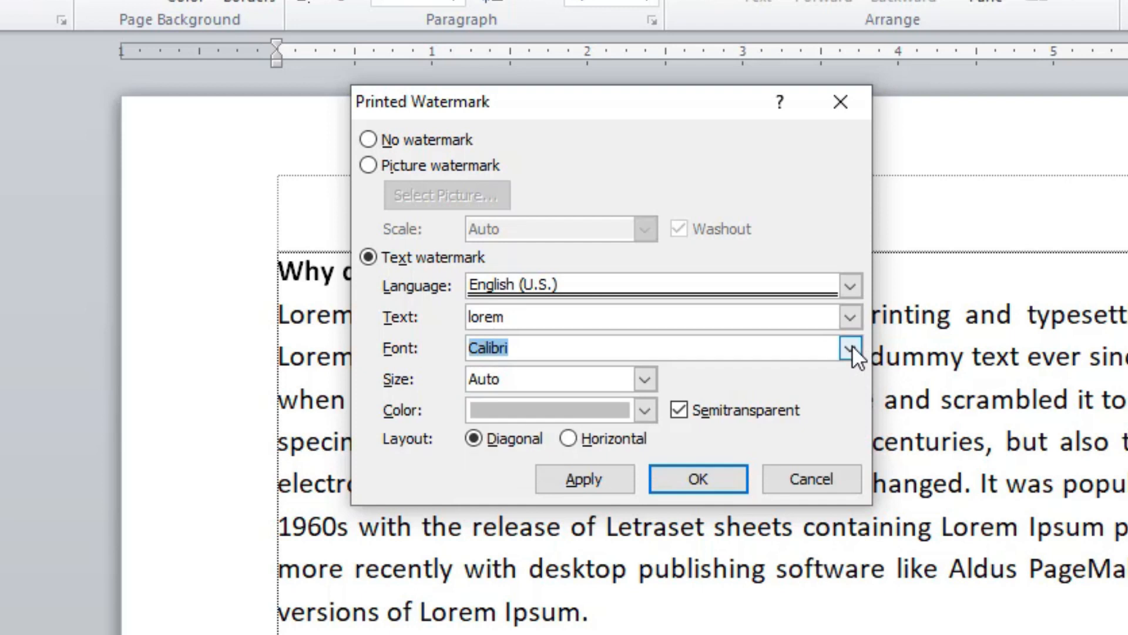
{"action": "left_click", "coordinate": [639, 388]}
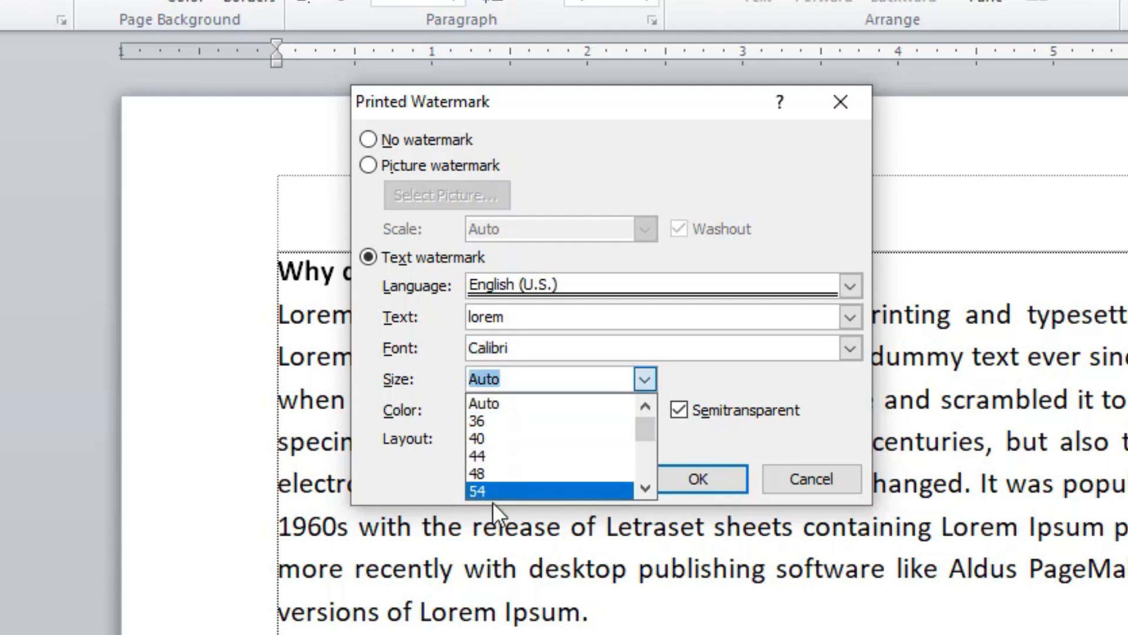
{"action": "left_click", "coordinate": [640, 381]}
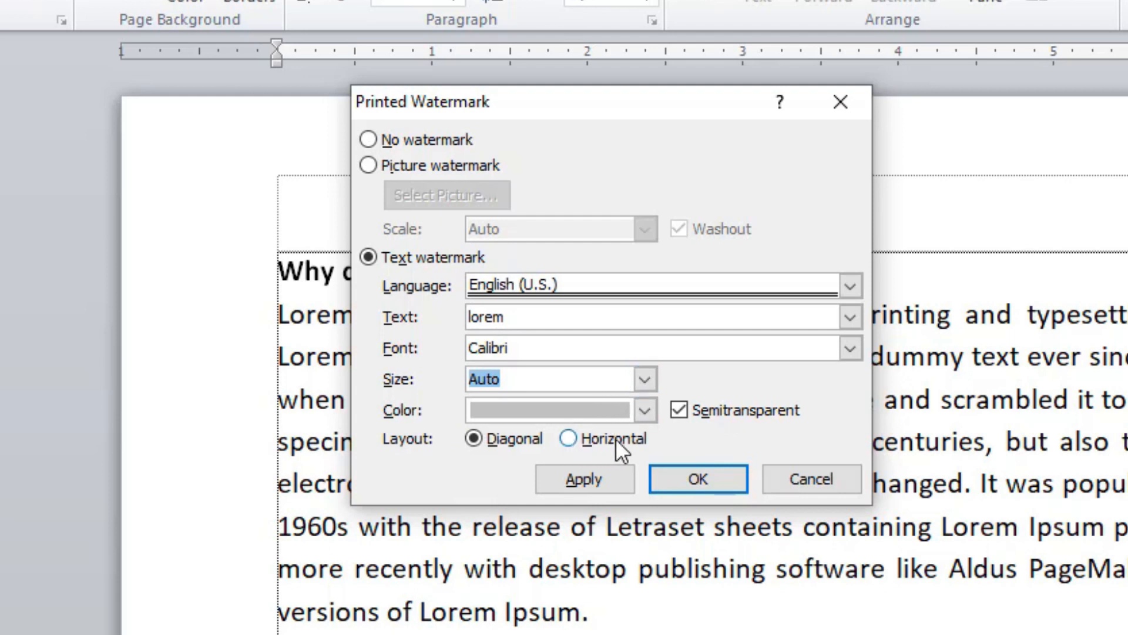
- Color the text watermark light red and apply it to the document with the diagonal, semitransparent settings
{"action": "left_click", "coordinate": [643, 414]}
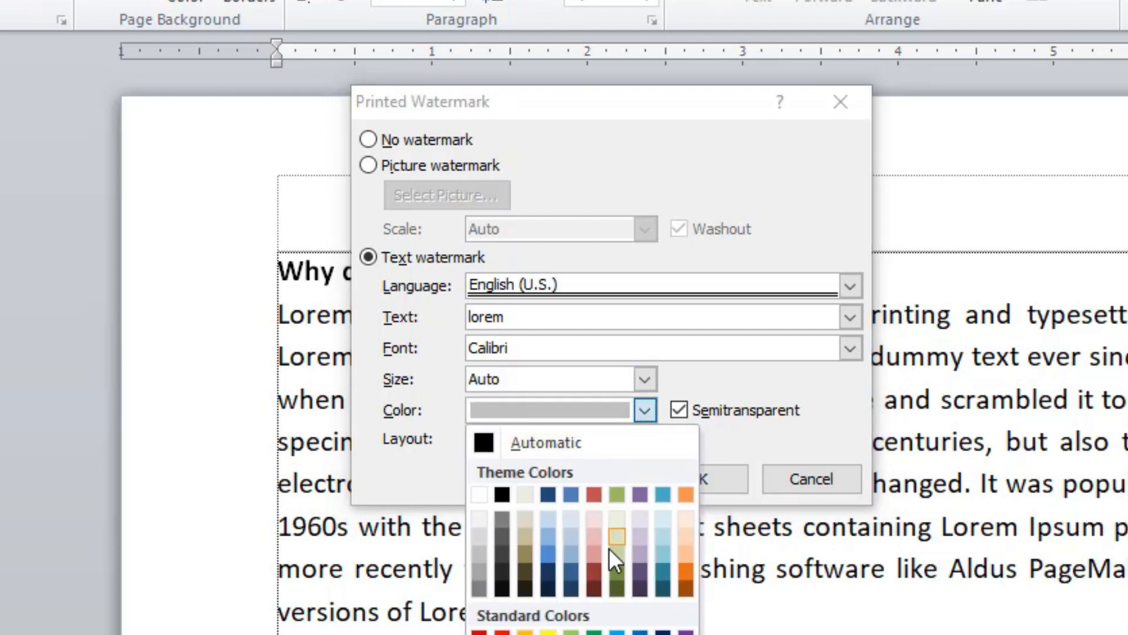
{"action": "left_click", "coordinate": [592, 549]}
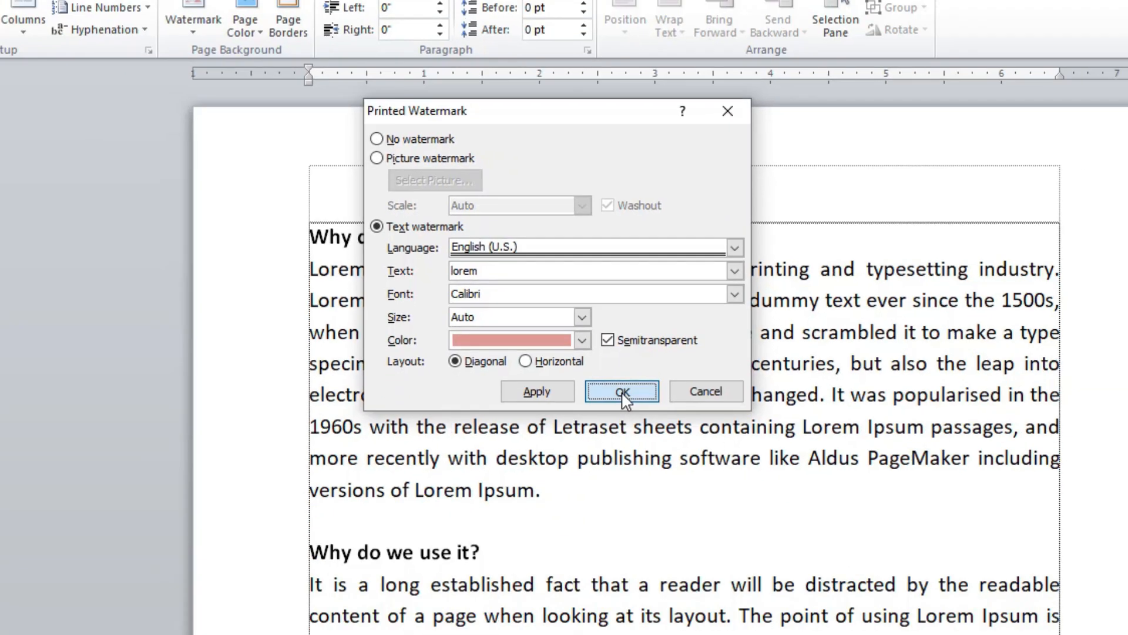
{"action": "left_click", "coordinate": [698, 480]}
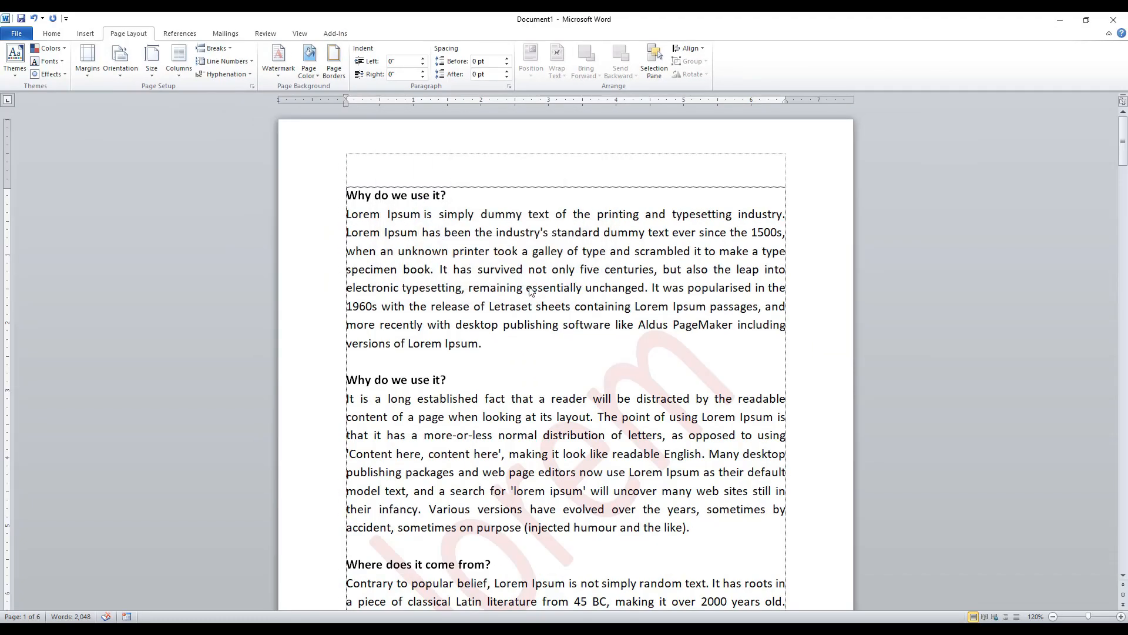
{"action": "scroll", "coordinate": [602, 334], "scroll_direction": "down", "scroll_amount": 1}
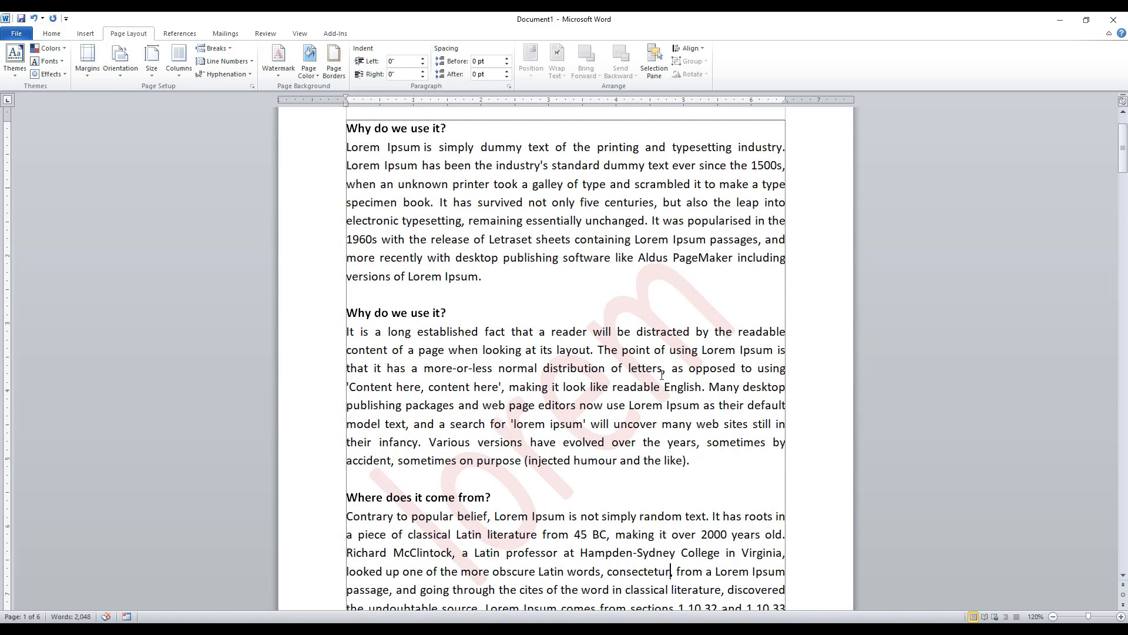
- Change the text watermark to a horizontal layout and turn off its semitransparency
{"action": "left_click", "coordinate": [276, 69]}
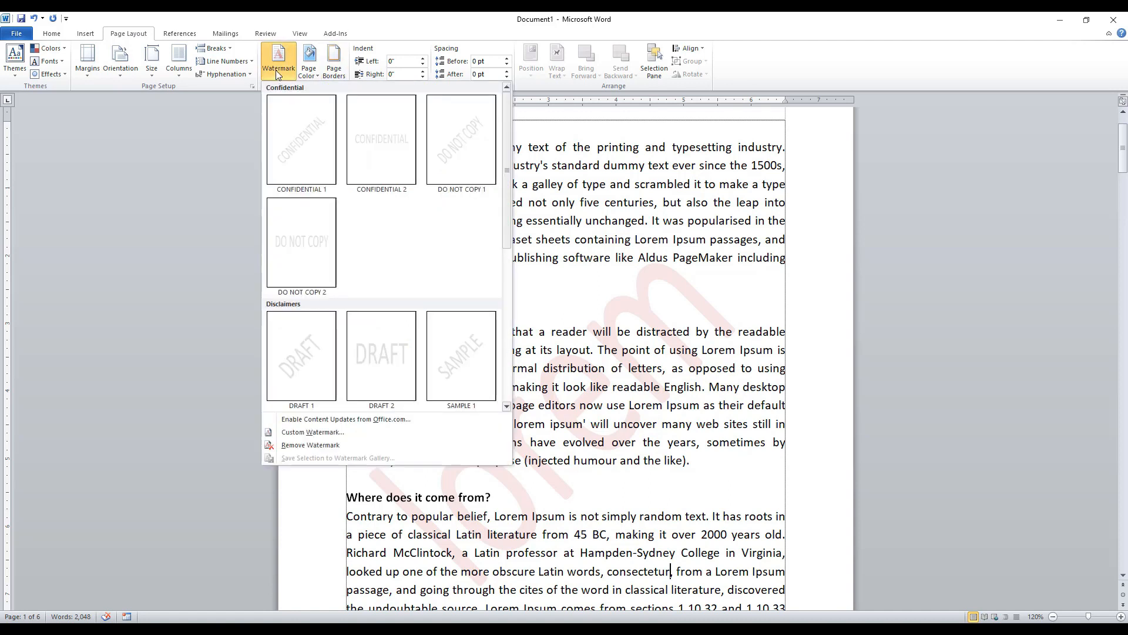
{"action": "left_click", "coordinate": [300, 432]}
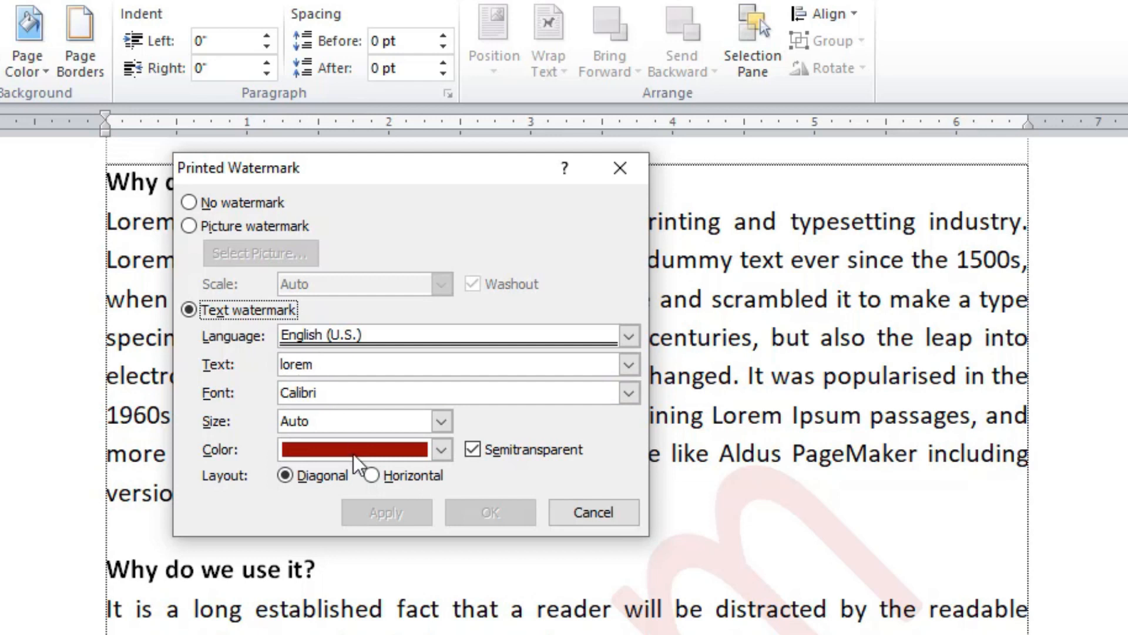
{"action": "left_click", "coordinate": [370, 476]}
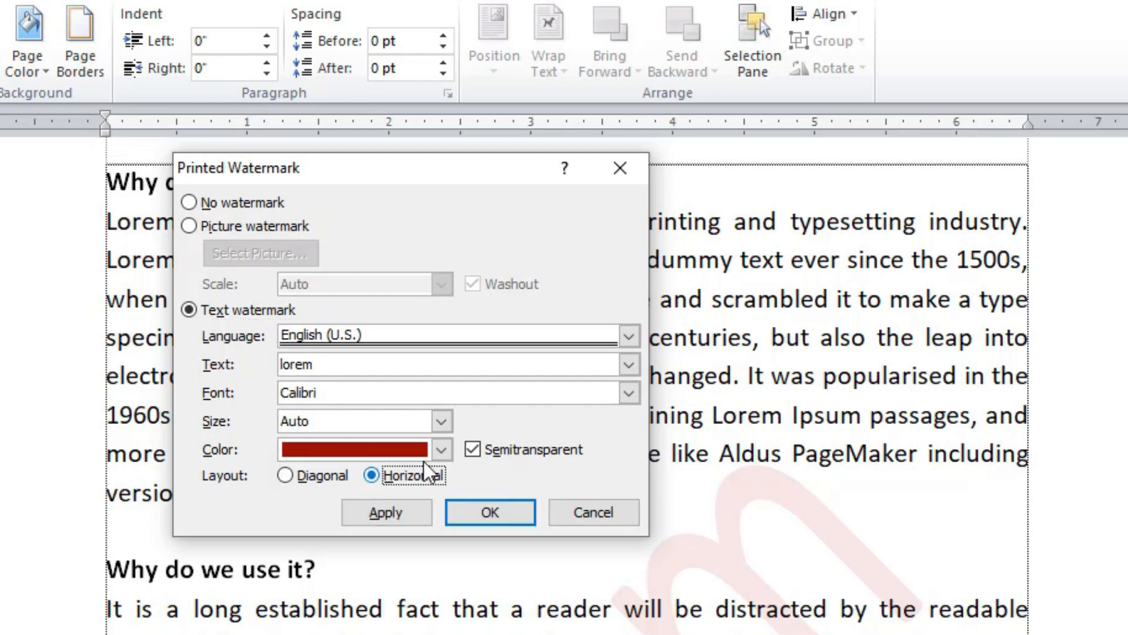
{"action": "left_click", "coordinate": [473, 452]}
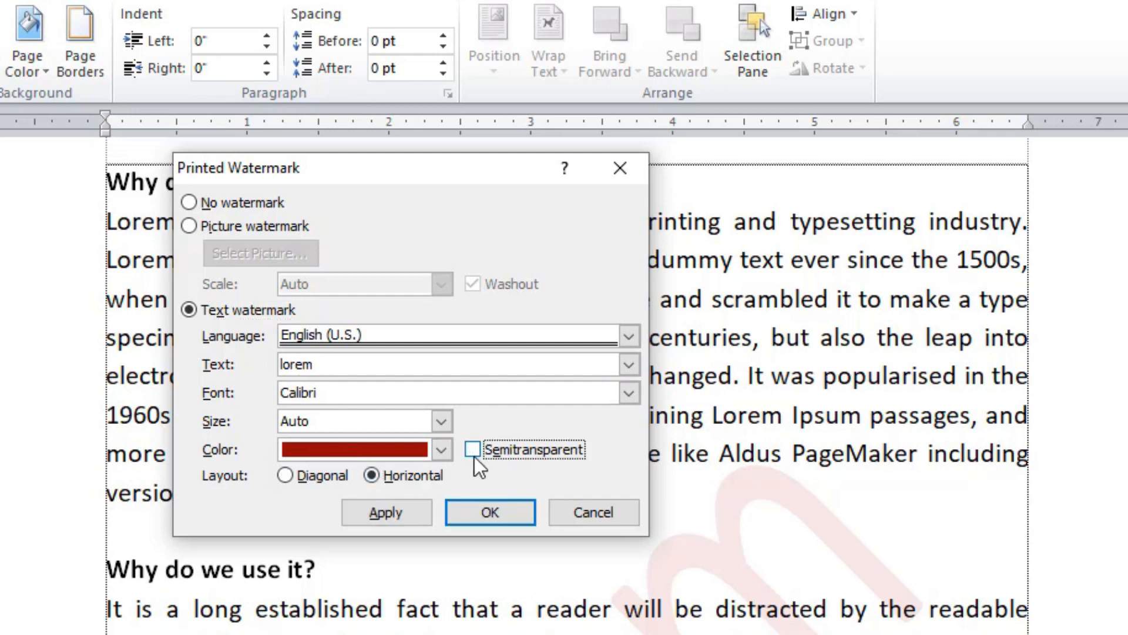
{"action": "left_click", "coordinate": [486, 514]}
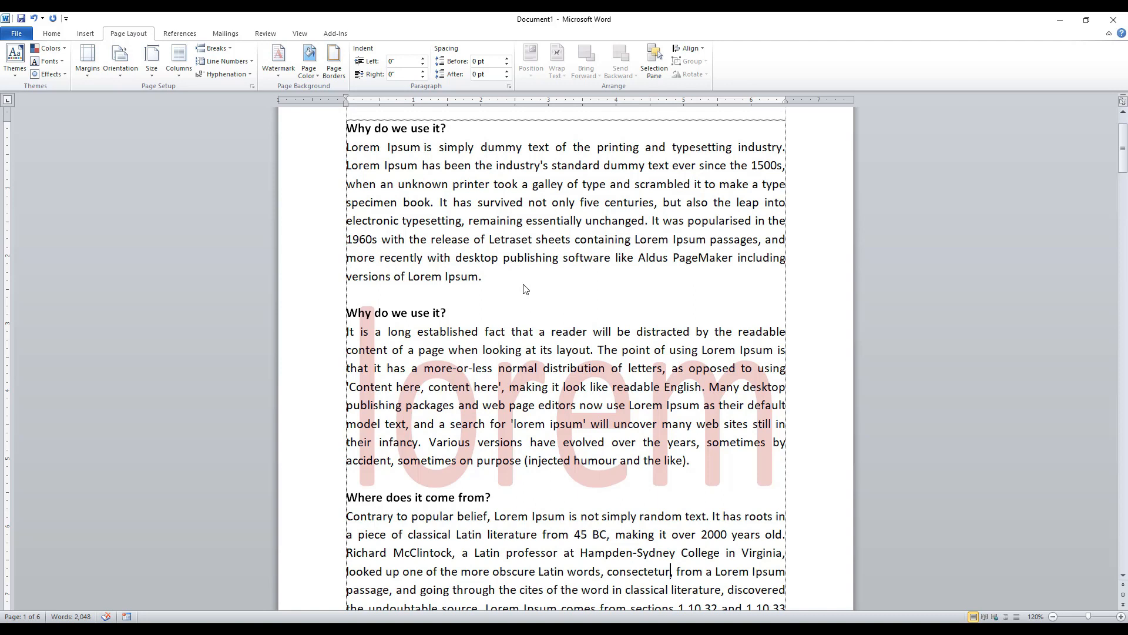
- Switch the custom watermark to a picture watermark using the hummingbird_flower image from the Pictures folder
{"action": "left_click", "coordinate": [279, 81]}
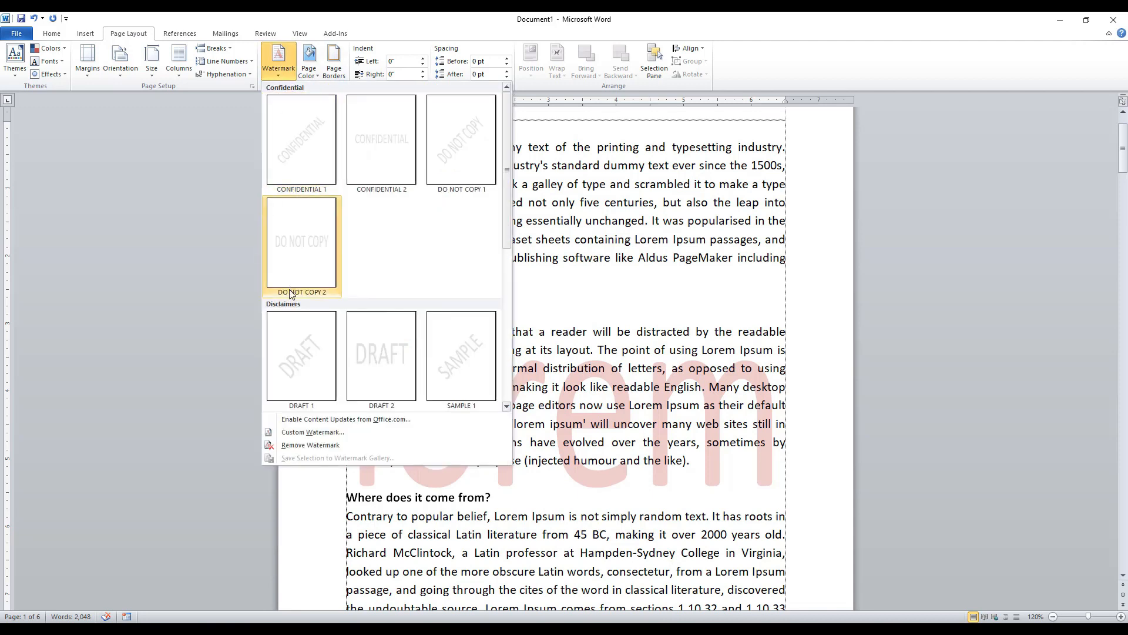
{"action": "left_click", "coordinate": [313, 432]}
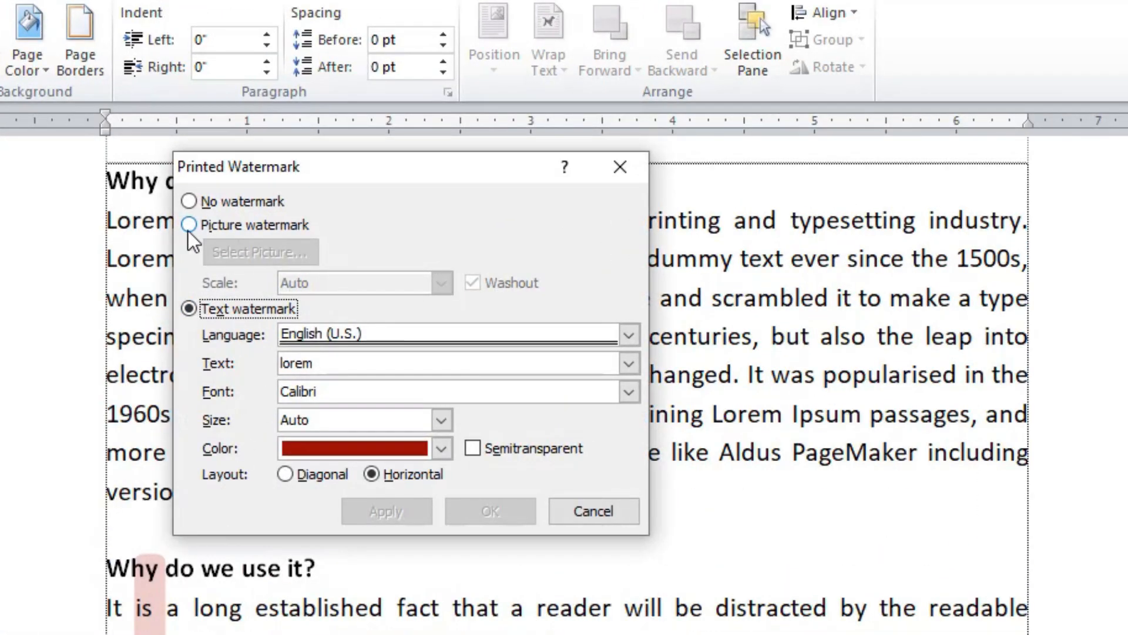
{"action": "left_click", "coordinate": [188, 231]}
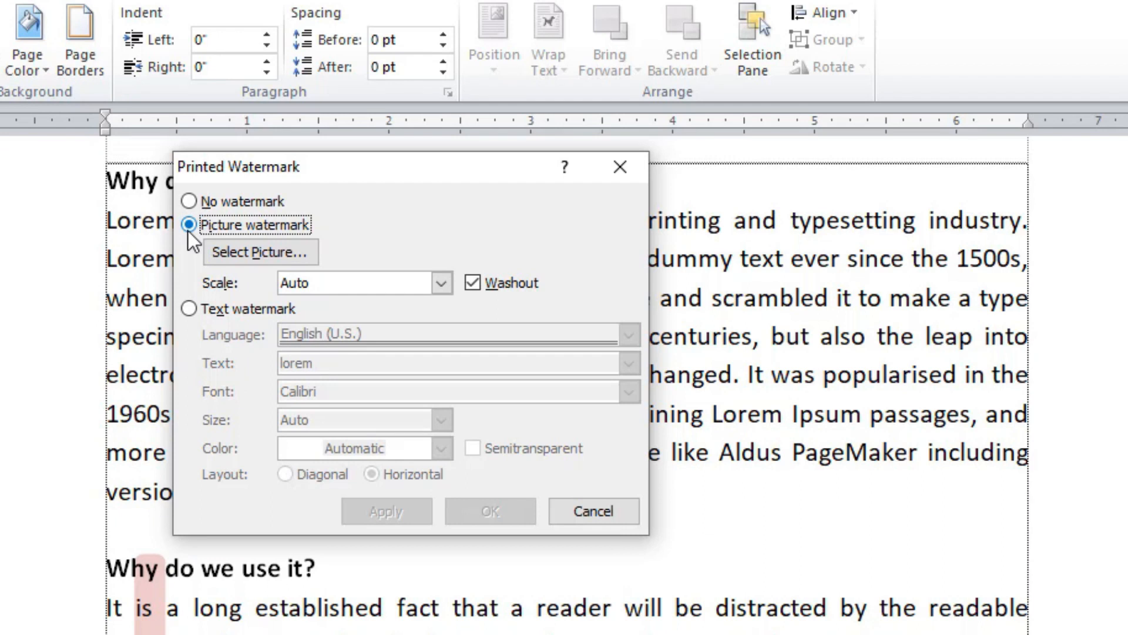
{"action": "left_click", "coordinate": [234, 251]}
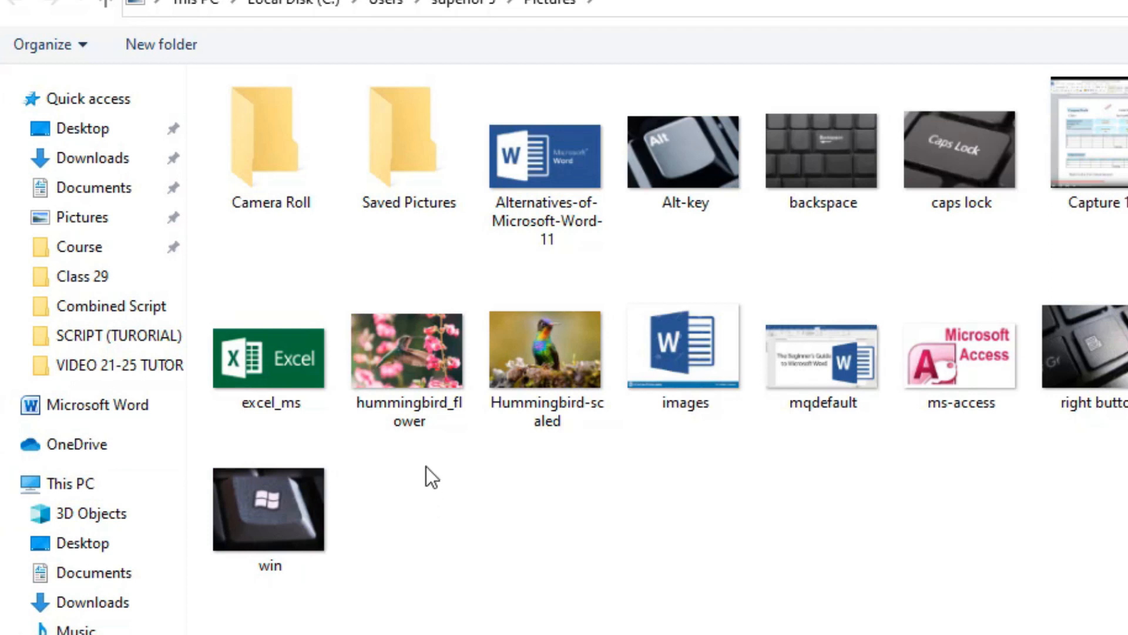
{"action": "left_click", "coordinate": [411, 369]}
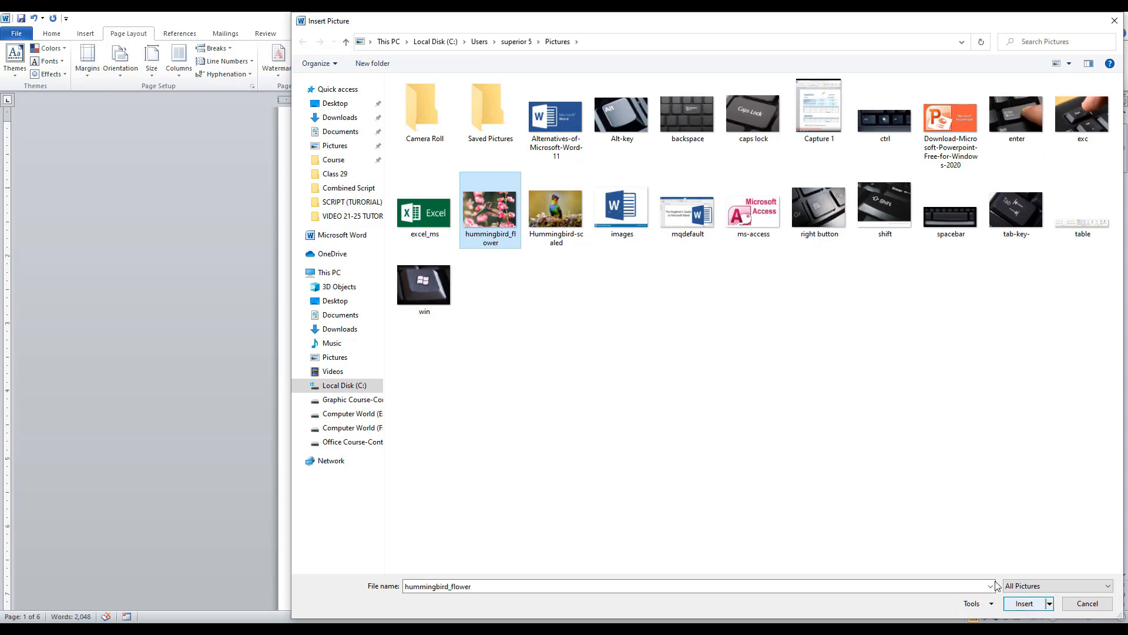
{"action": "double_click", "coordinate": [475, 233]}
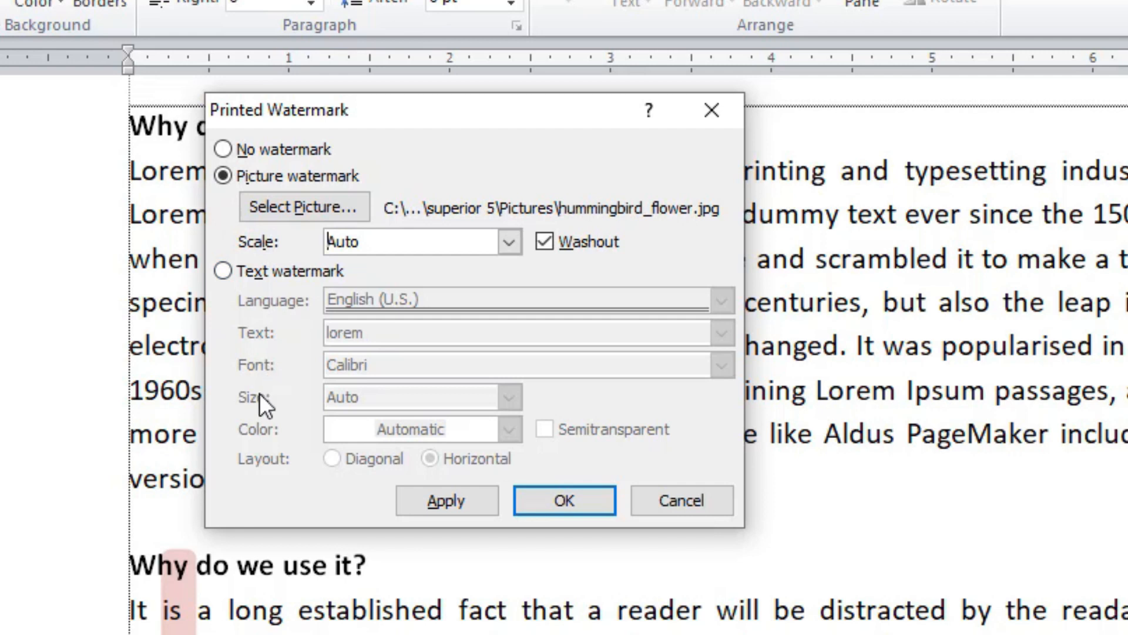
- Apply the picture watermark with the scale kept at Auto and Washout enabled
{"action": "left_click", "coordinate": [504, 244]}
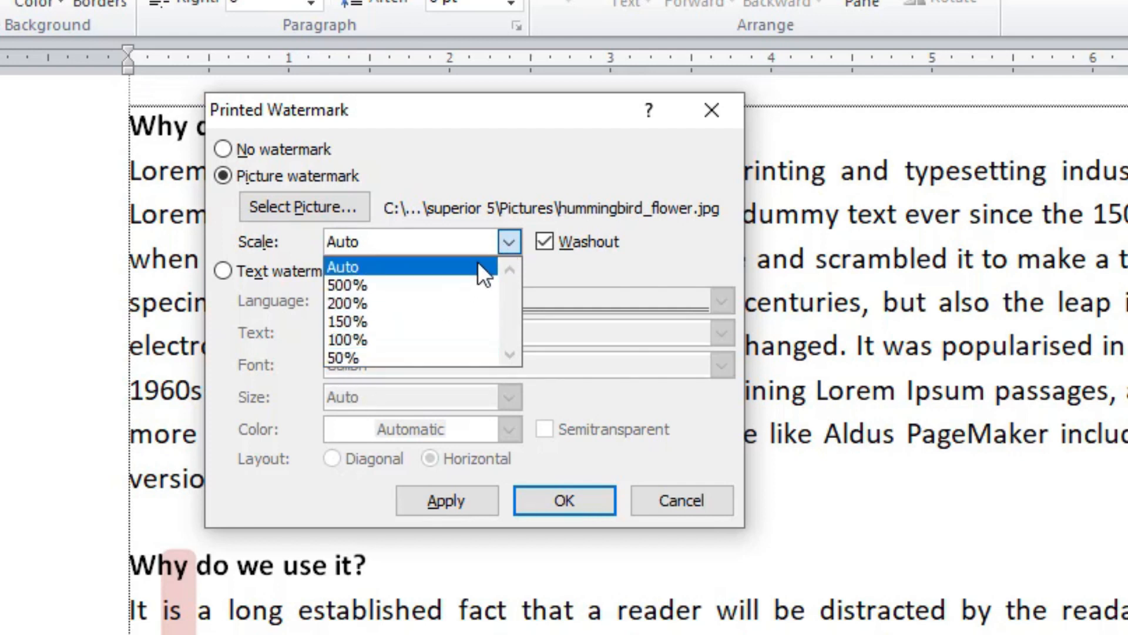
{"action": "left_click", "coordinate": [513, 237]}
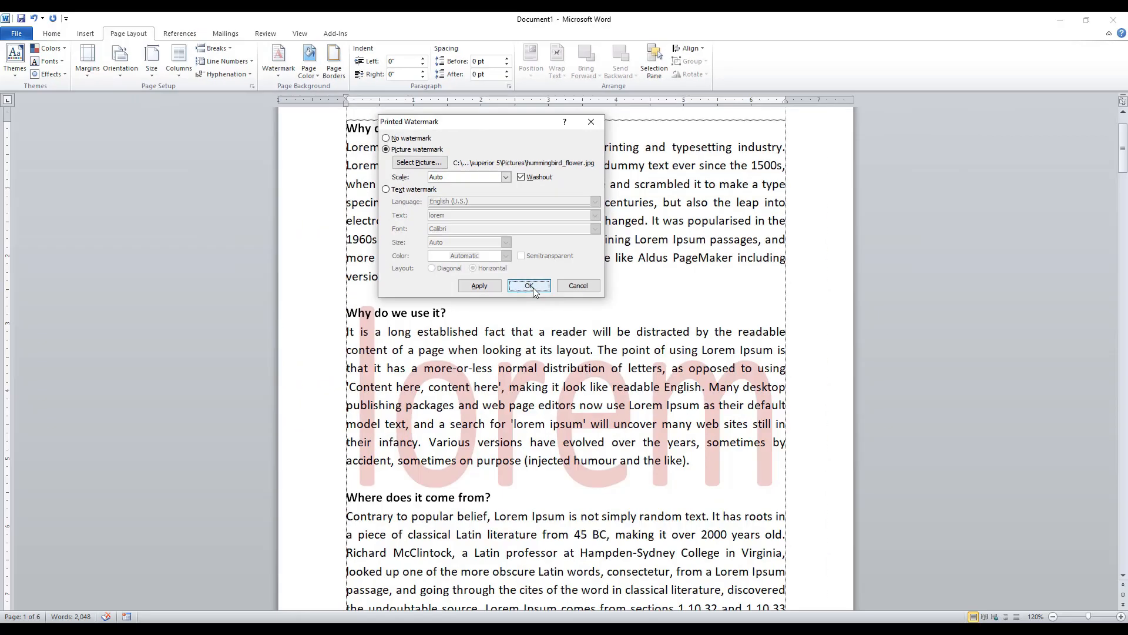
{"action": "left_click", "coordinate": [573, 506]}
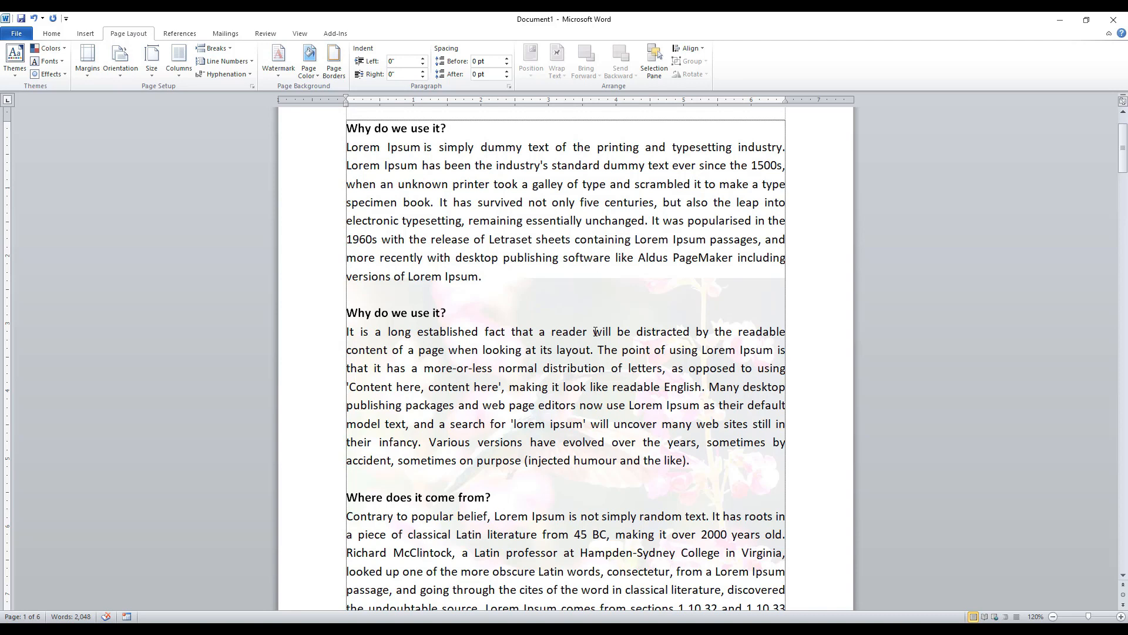
- Set the existing picture watermark's scale to 200% with Washout turned off, and apply it to the document
{"action": "left_click", "coordinate": [277, 72]}
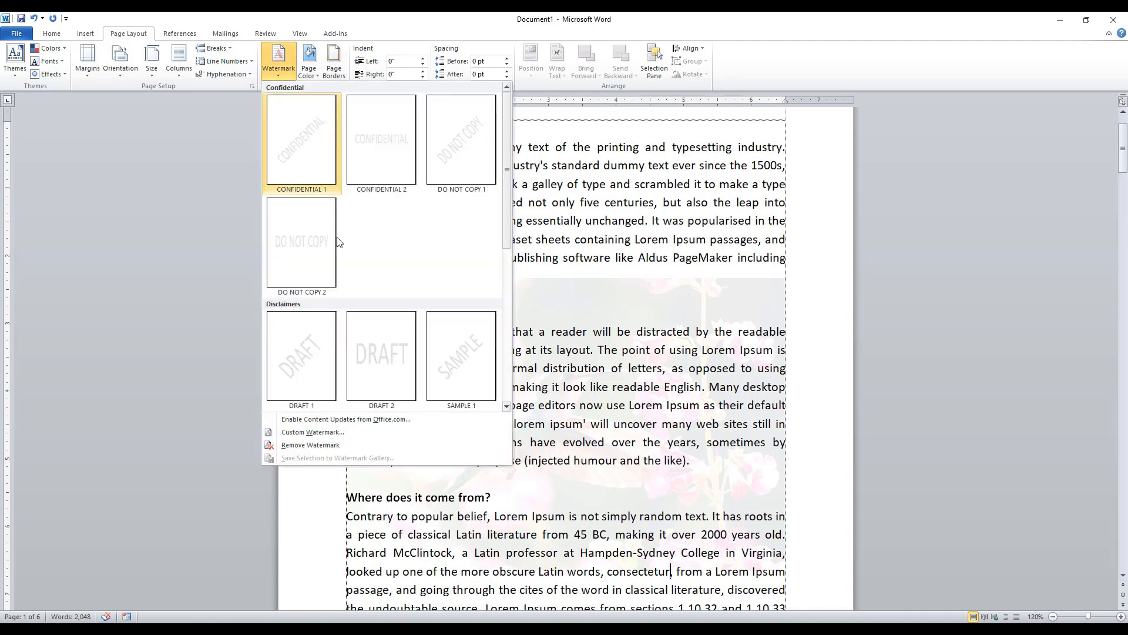
{"action": "left_click", "coordinate": [318, 432]}
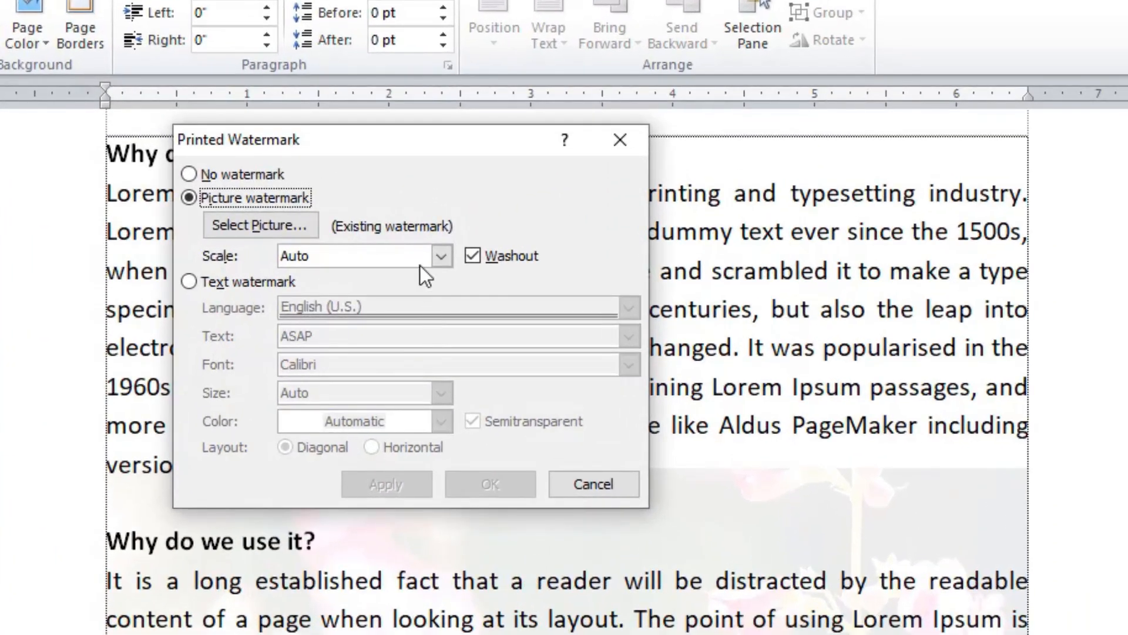
{"action": "left_click", "coordinate": [440, 254]}
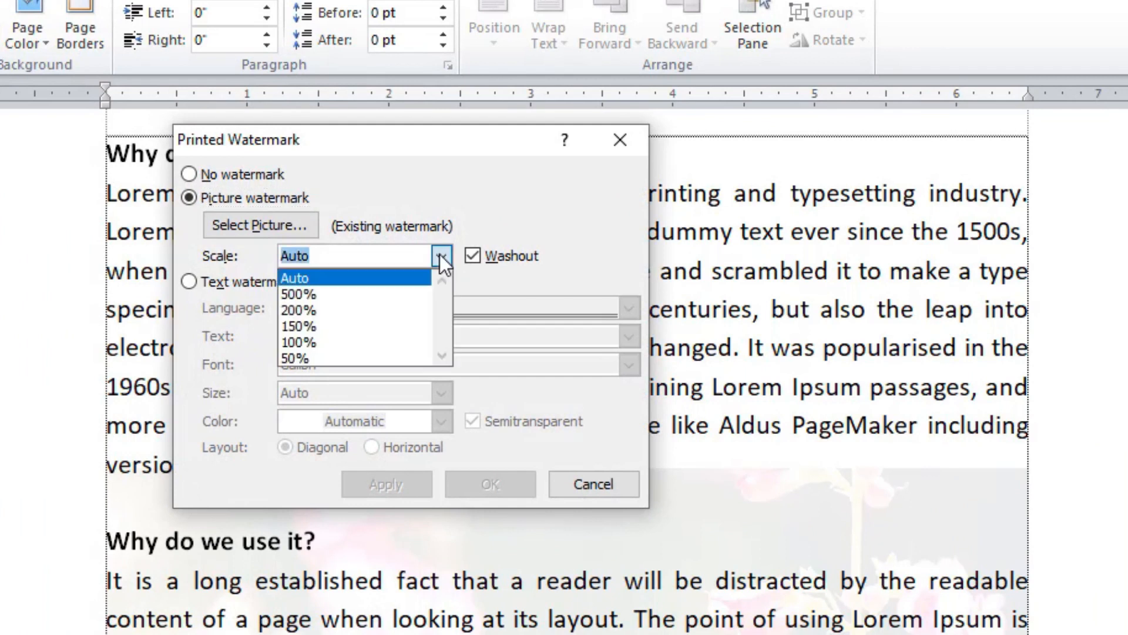
{"action": "left_click", "coordinate": [348, 315]}
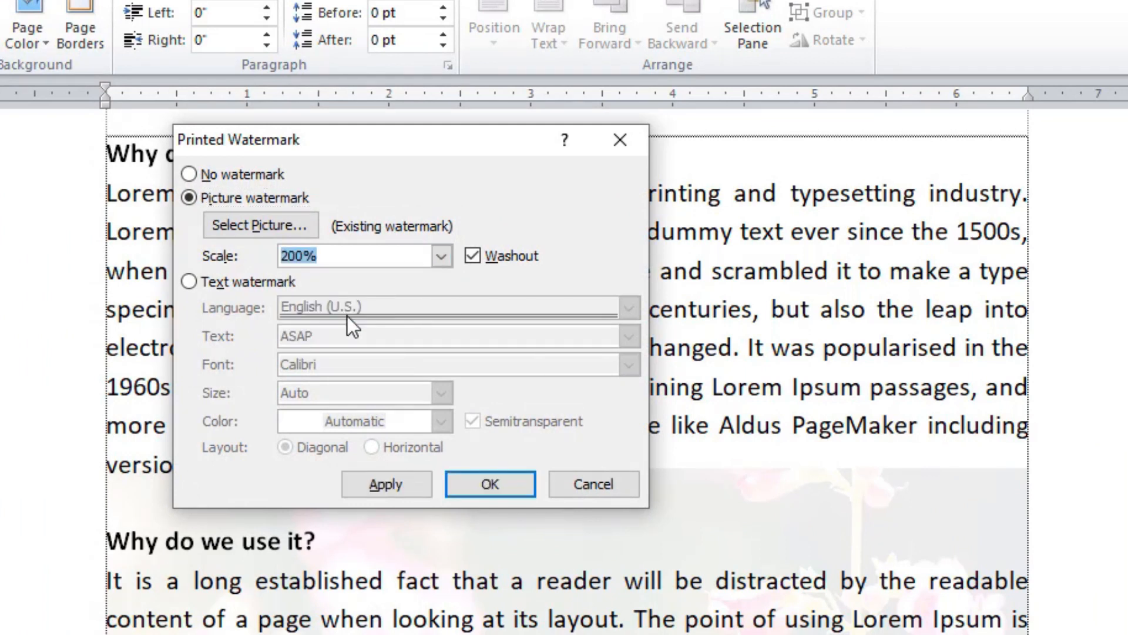
{"action": "left_click", "coordinate": [478, 260]}
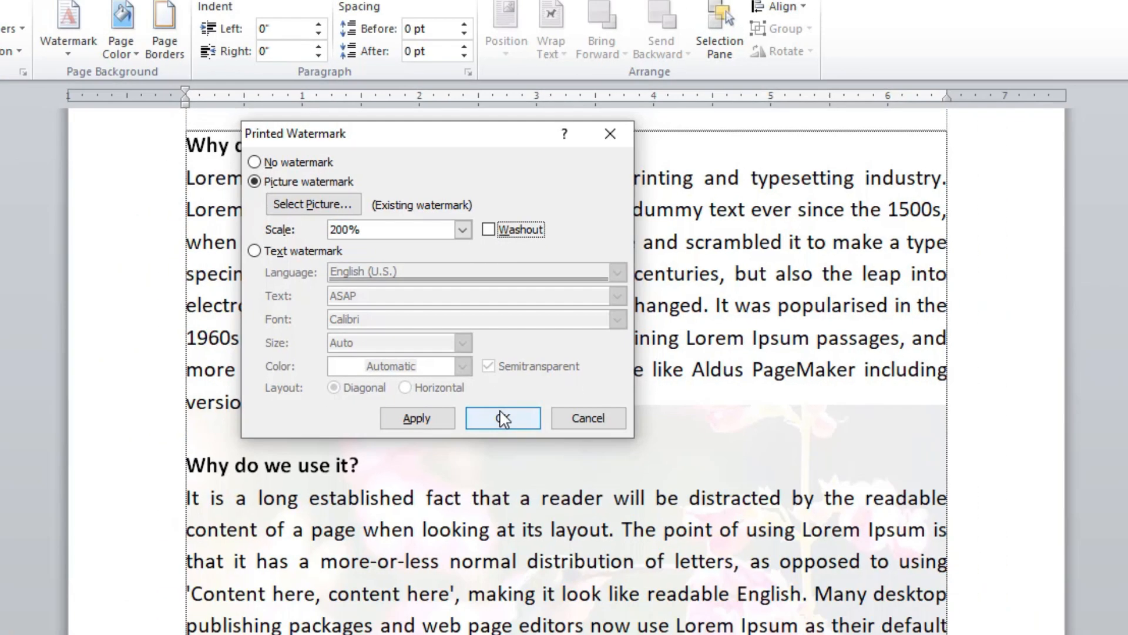
{"action": "left_click", "coordinate": [490, 484]}
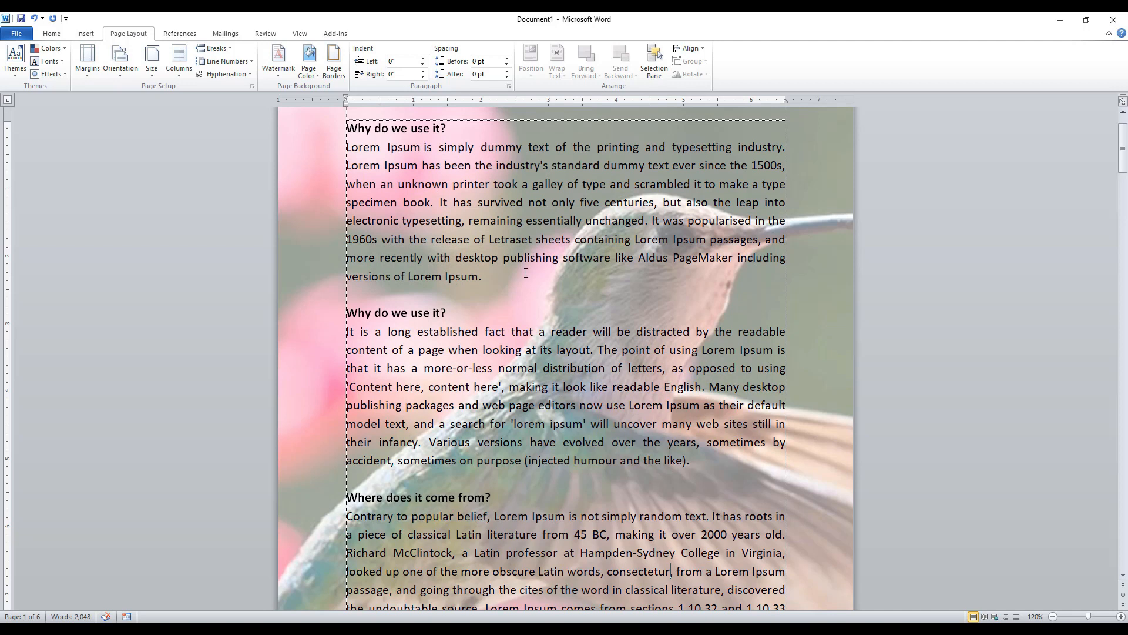
- Remove the picture watermark from the document
{"action": "scroll", "coordinate": [526, 273], "scroll_direction": "down", "scroll_amount": 1}
{"action": "scroll", "coordinate": [526, 273], "scroll_direction": "up", "scroll_amount": 1}
{"action": "scroll", "coordinate": [526, 273], "scroll_direction": "down", "scroll_amount": 5}
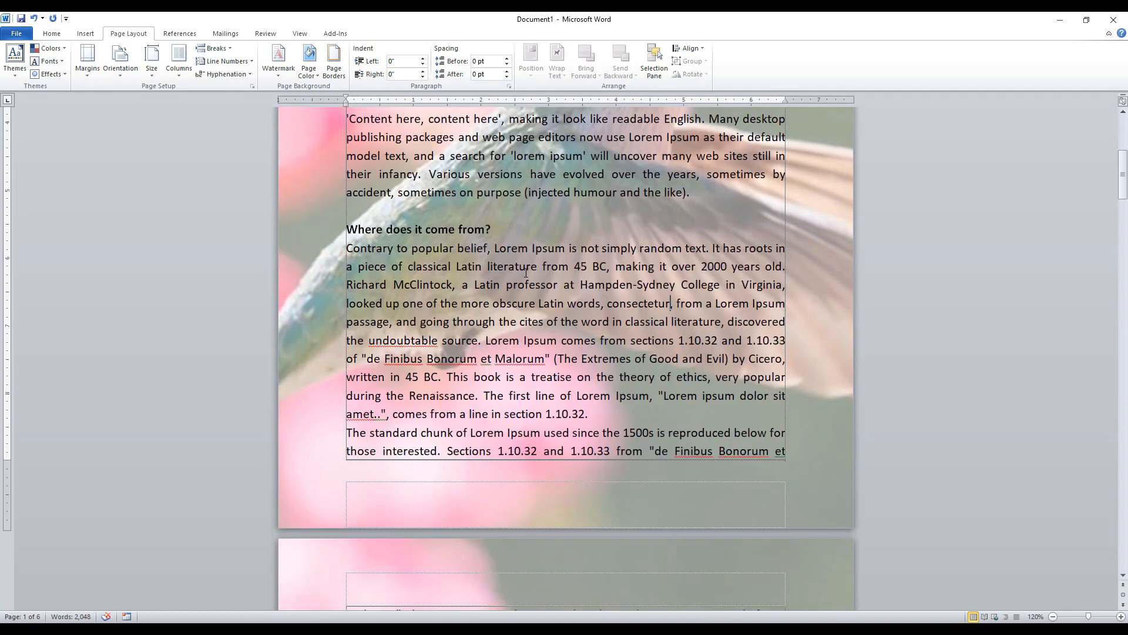
{"action": "scroll", "coordinate": [526, 273], "scroll_direction": "down", "scroll_amount": 7}
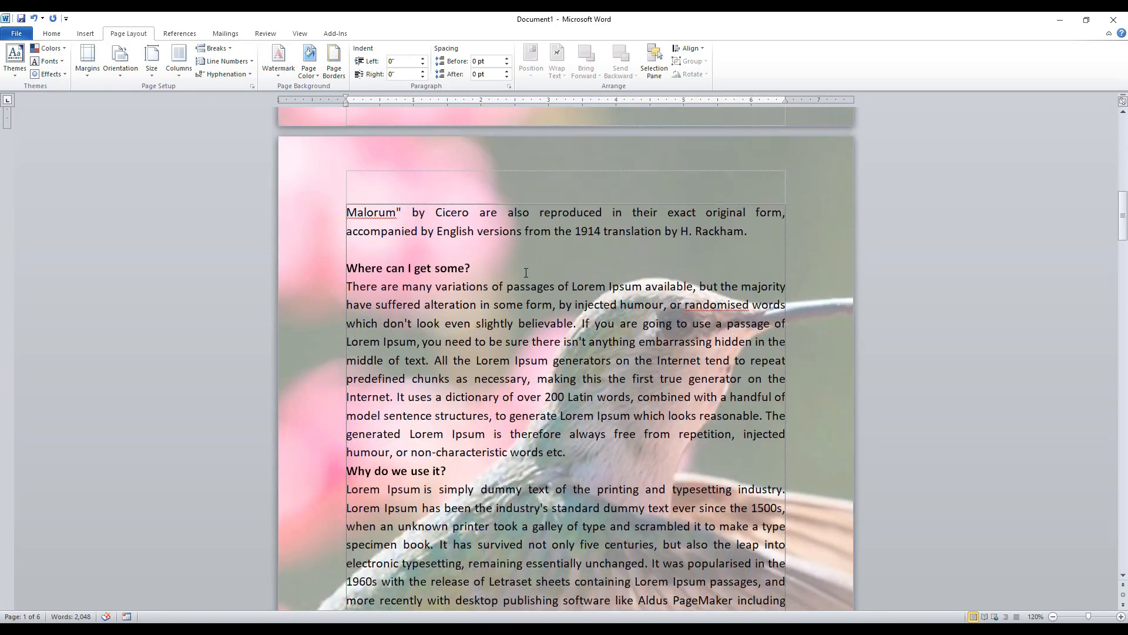
{"action": "scroll", "coordinate": [526, 273], "scroll_direction": "up", "scroll_amount": 11}
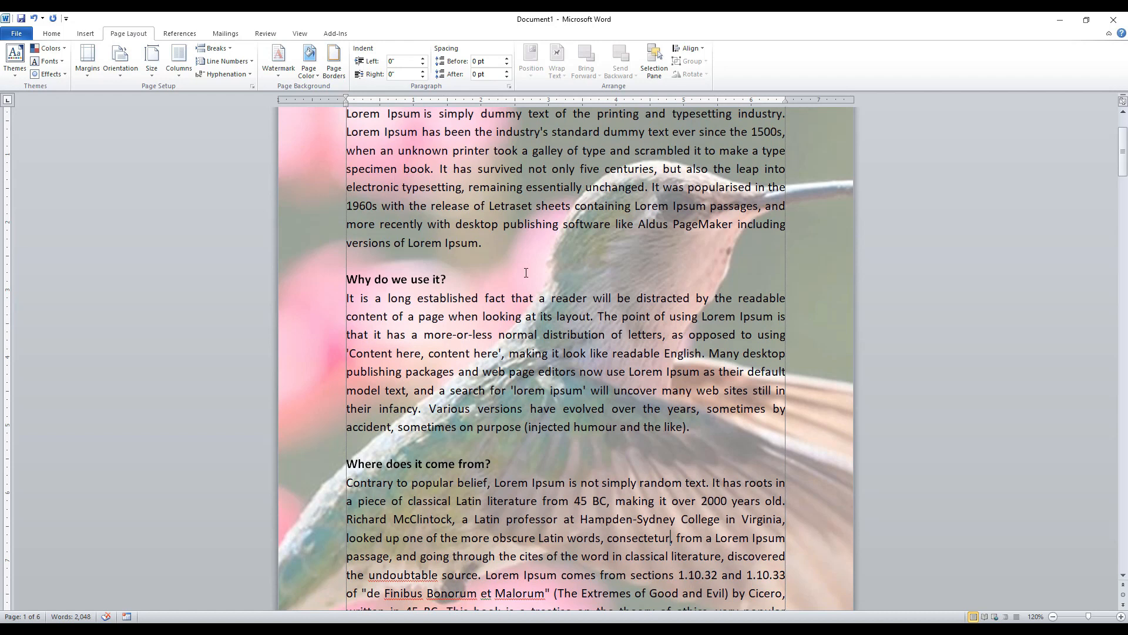
{"action": "scroll", "coordinate": [526, 273], "scroll_direction": "up", "scroll_amount": 2}
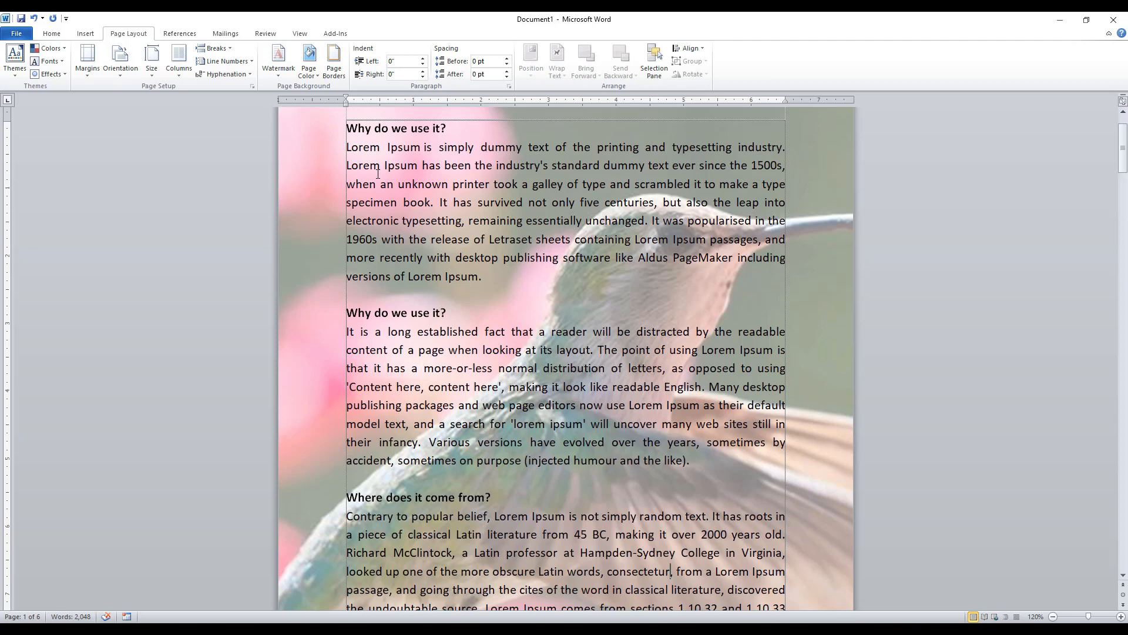
{"action": "left_click", "coordinate": [275, 66]}
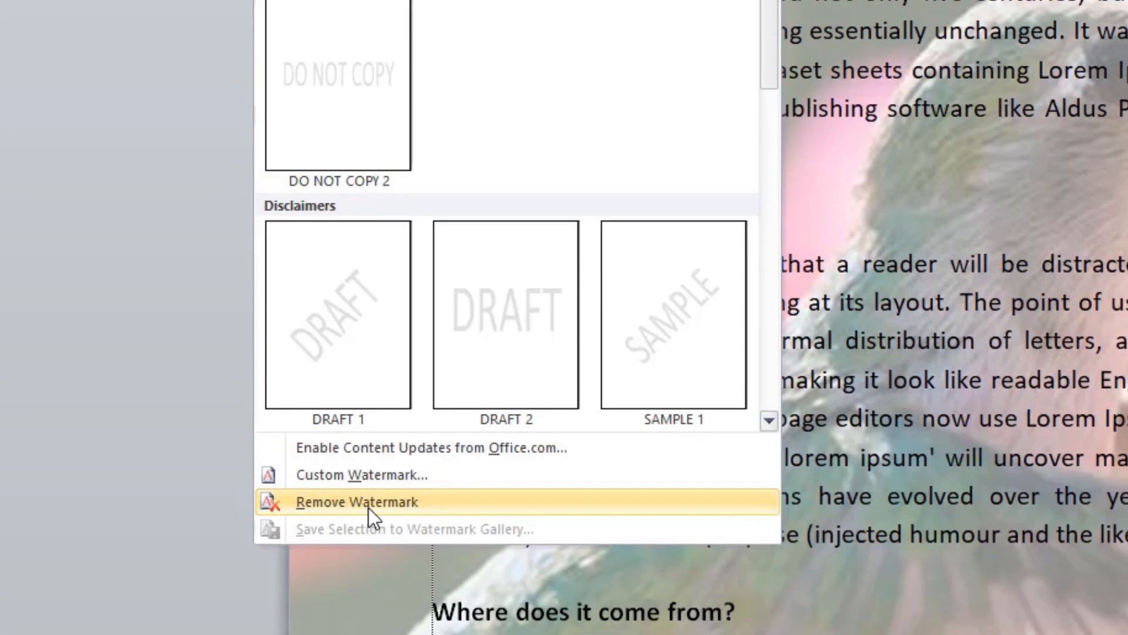
{"action": "left_click", "coordinate": [369, 508]}
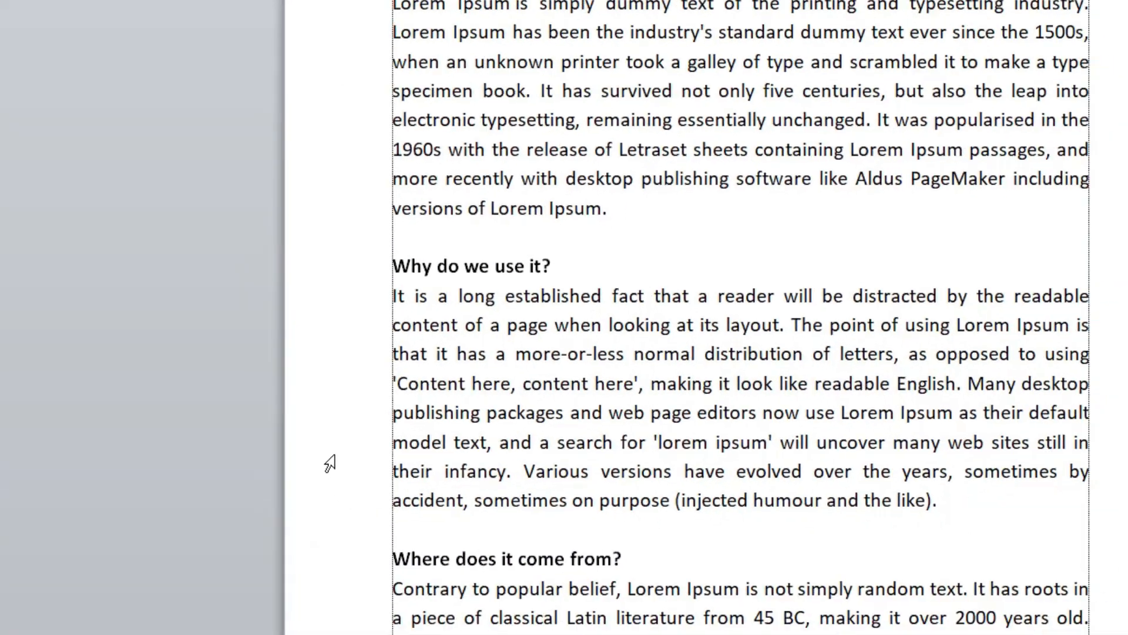